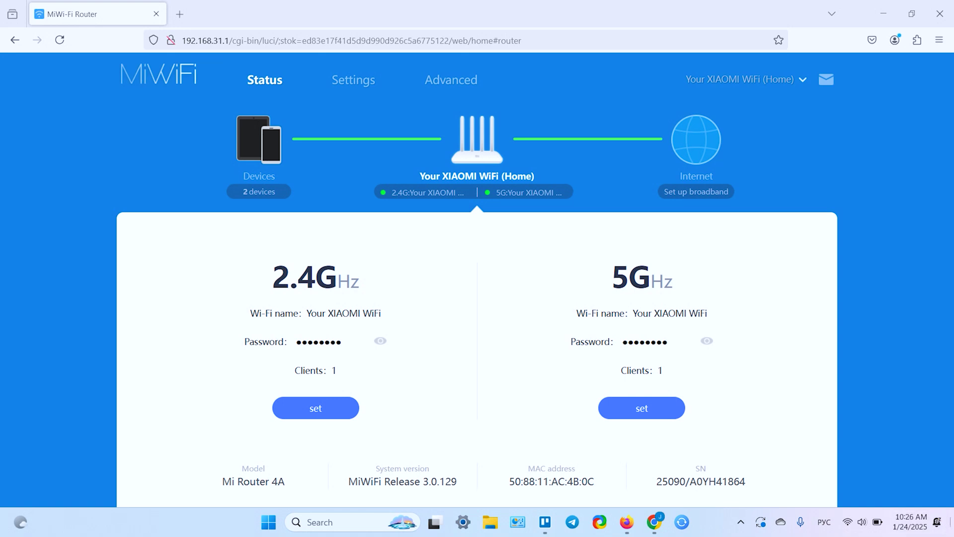
- Check the laptop's Wi-Fi network in quick settings, then dismiss the panel
{"action": "left_click", "coordinate": [849, 524]}
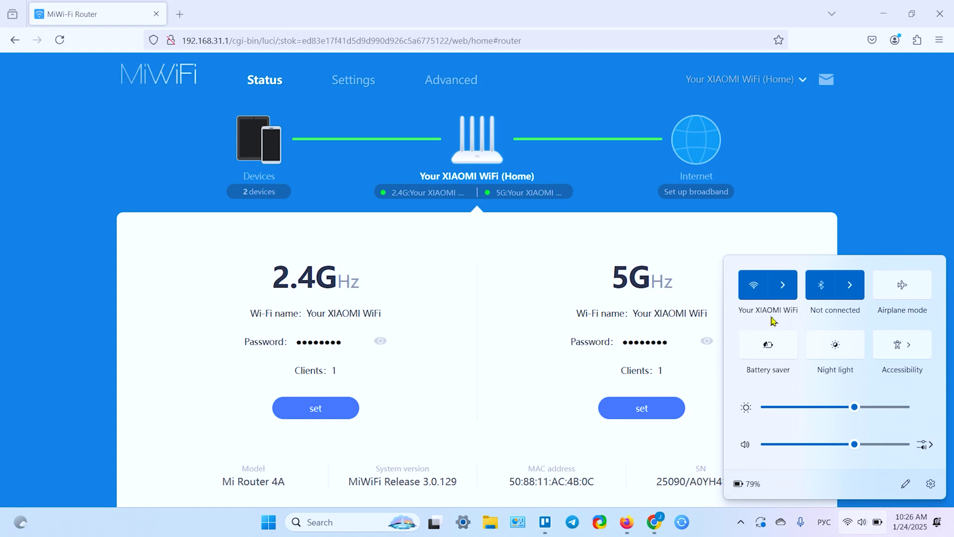
{"action": "left_click", "coordinate": [814, 239]}
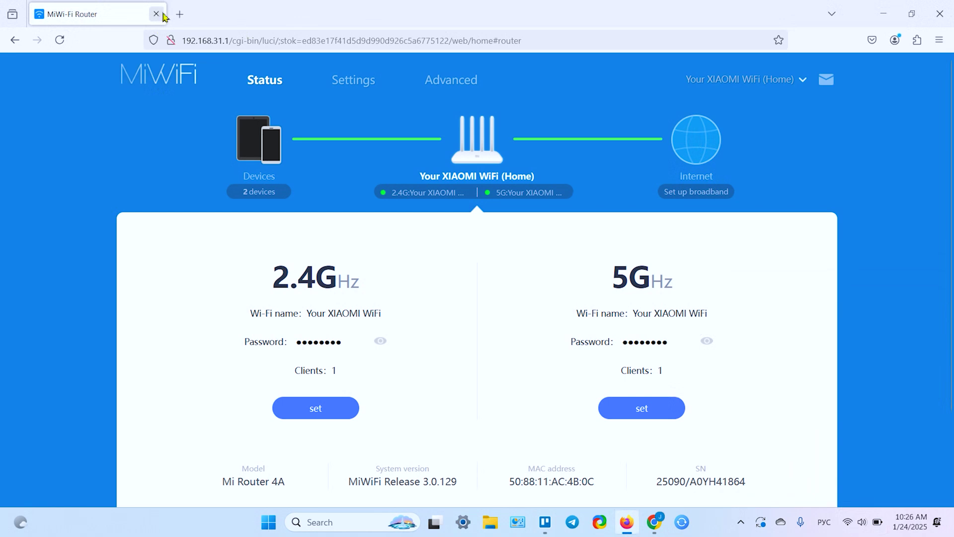
- Close the router tab and load 192.168.31.1 in the blank tab
{"action": "left_click", "coordinate": [181, 14]}
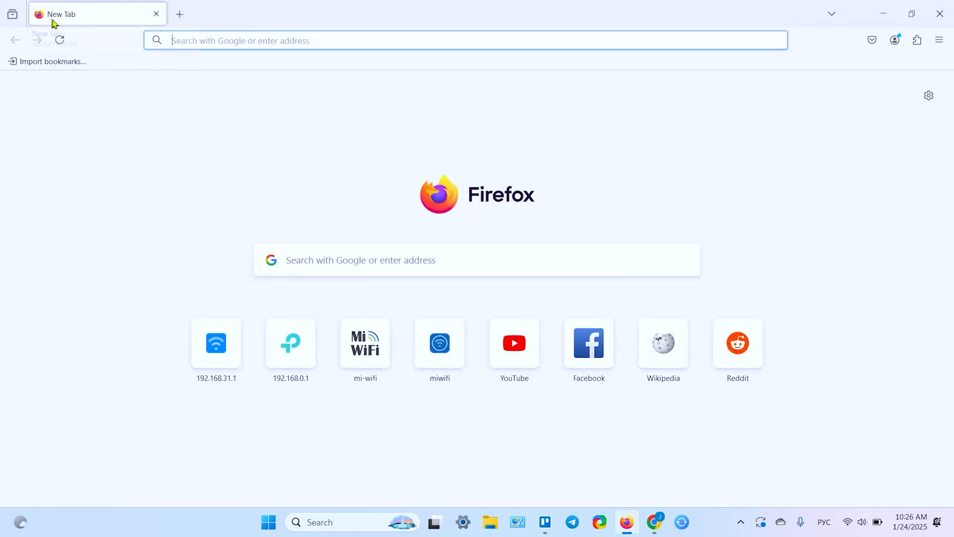
{"action": "left_click", "coordinate": [273, 39]}
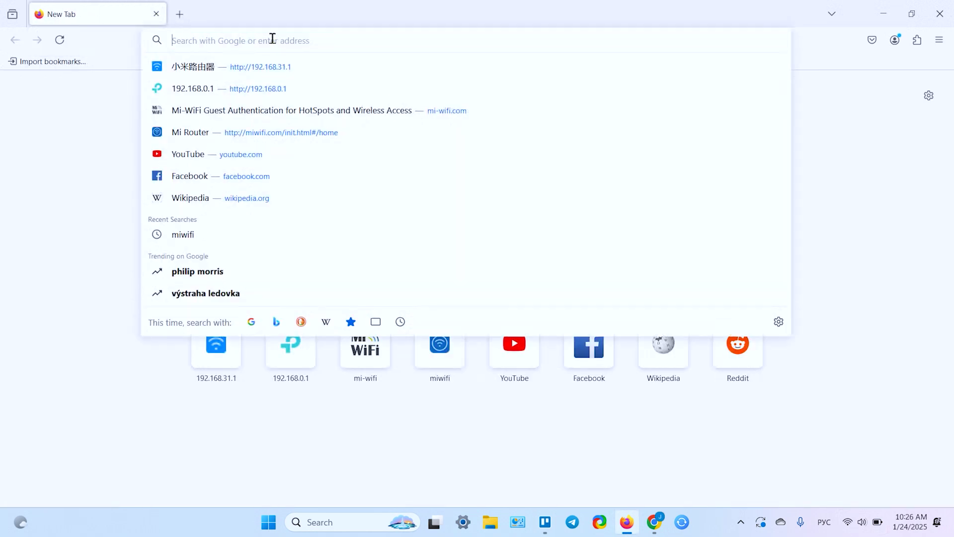
{"action": "type", "text": "19"}
{"action": "key", "text": "End"}
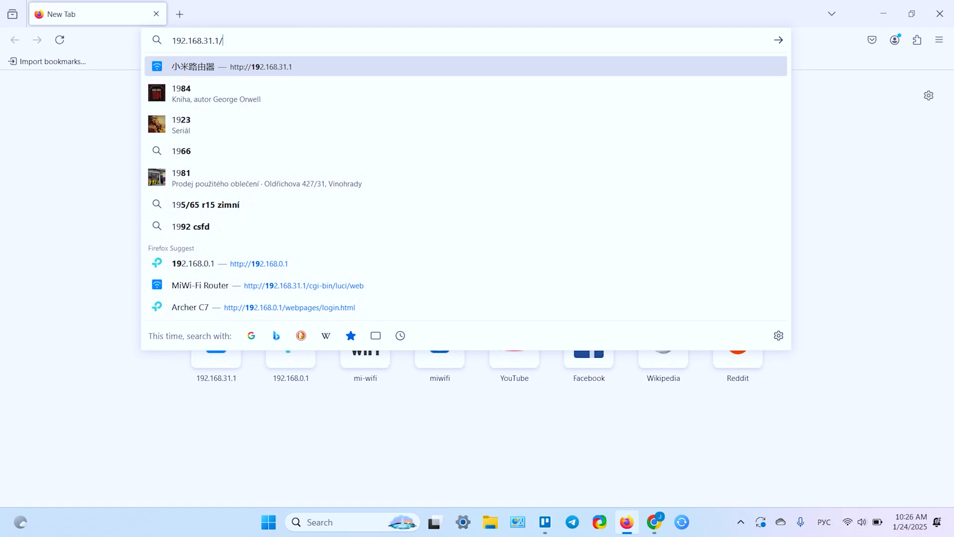
{"action": "key", "text": "BackSpace"}
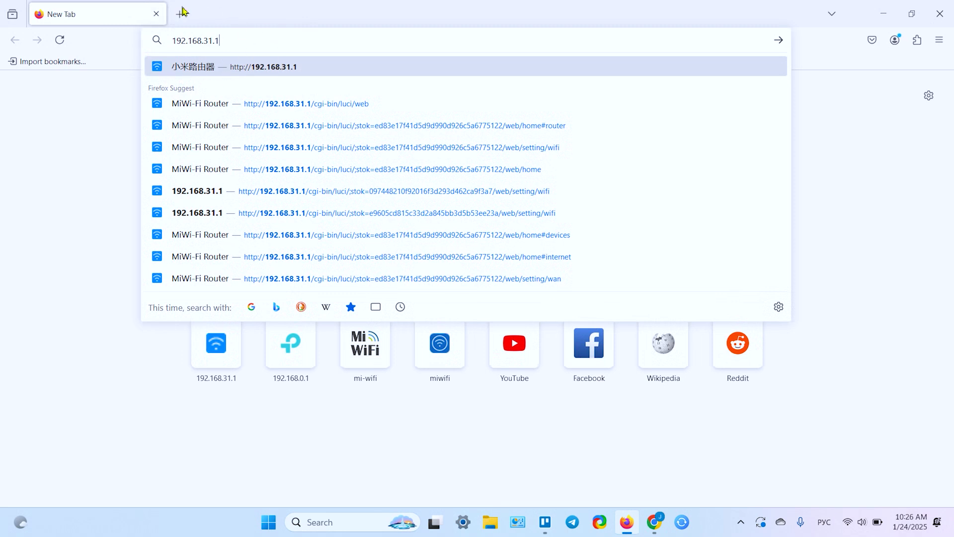
{"action": "key", "text": "Return"}
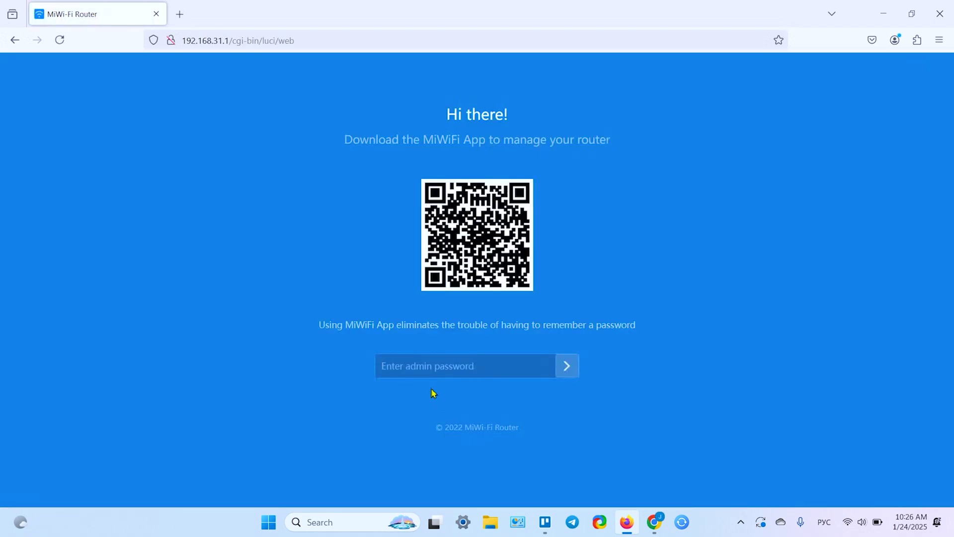
{"action": "type", "text": "1"}
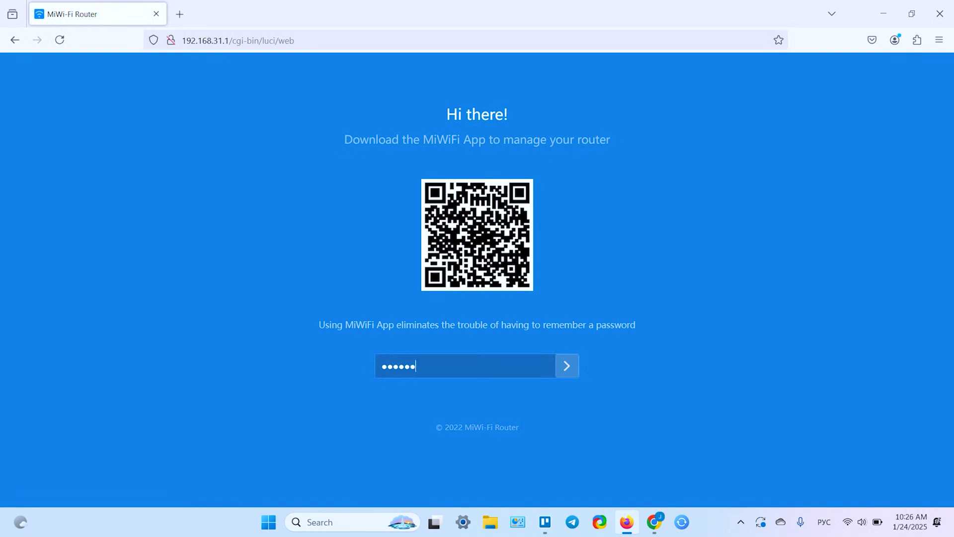
{"action": "type", "text": "1"}
- Submit the admin password to reach the status page
{"action": "left_click", "coordinate": [567, 370]}
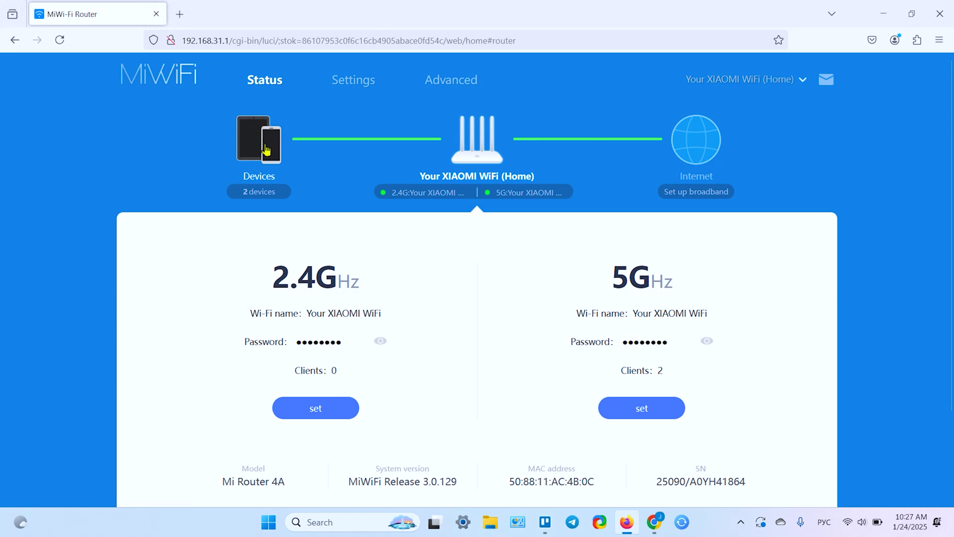
- Switch off internet access for OnePlus-CK in the Devices list
{"action": "left_click", "coordinate": [266, 150]}
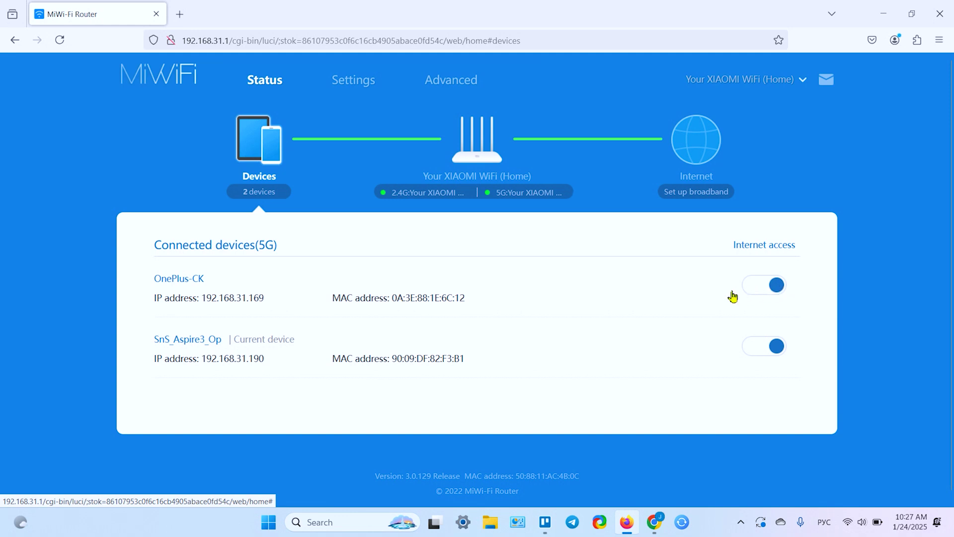
{"action": "left_click", "coordinate": [772, 290]}
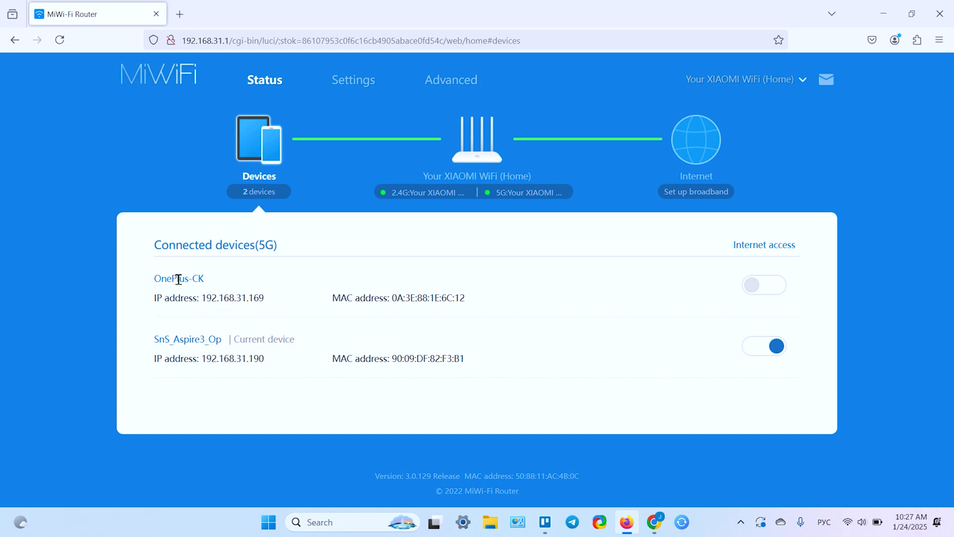
- Open the Wi-Fi settings page and reveal the Wi-Fi password as plain text
{"action": "left_click", "coordinate": [354, 80]}
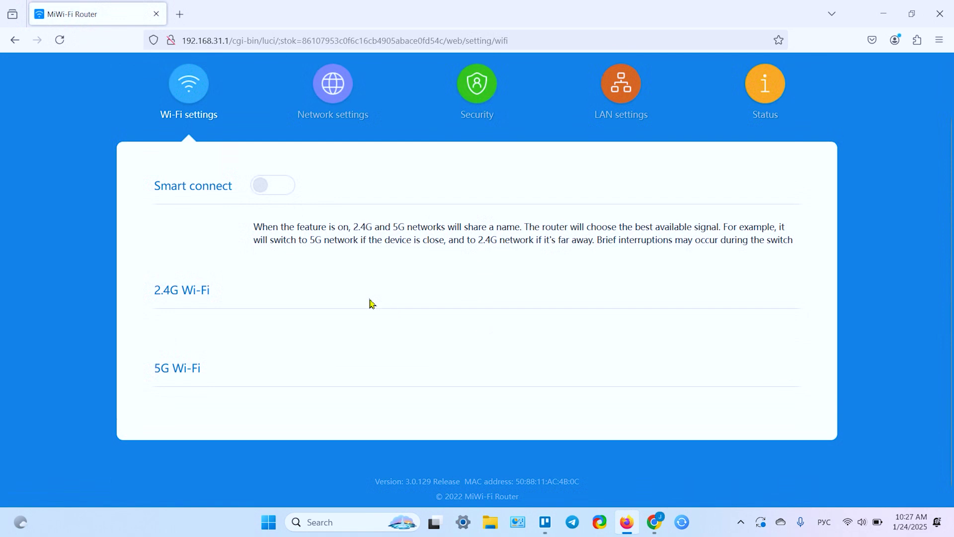
{"action": "scroll", "coordinate": [364, 298], "scroll_direction": "down", "scroll_amount": 2}
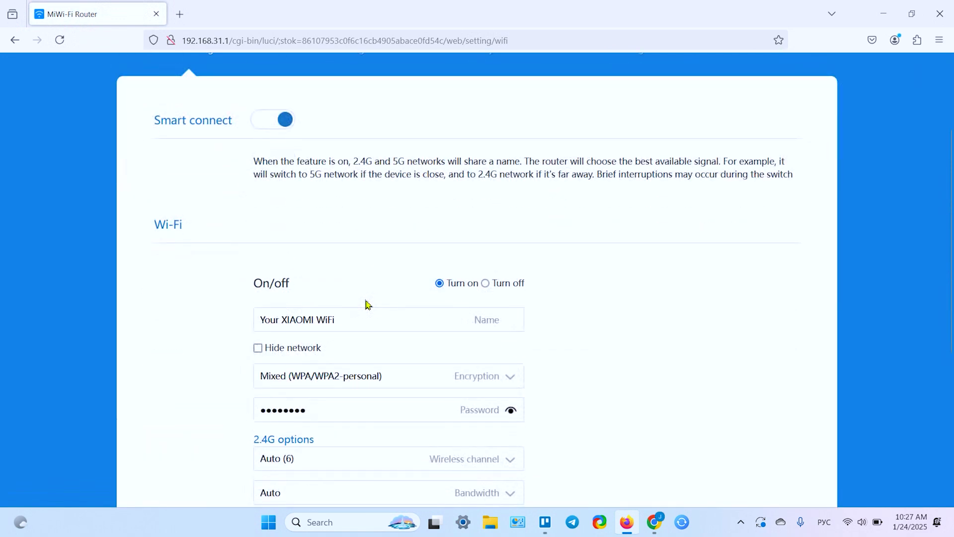
{"action": "left_click", "coordinate": [511, 410]}
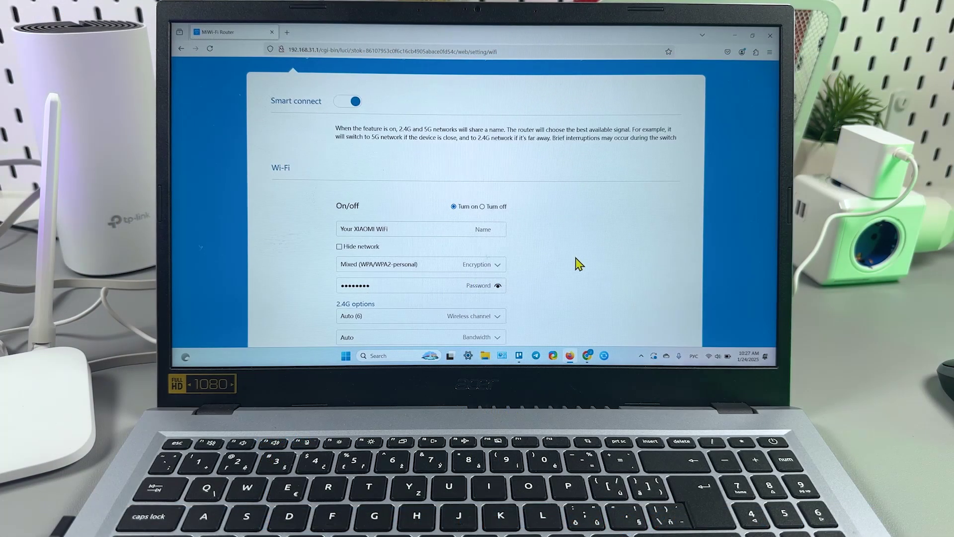